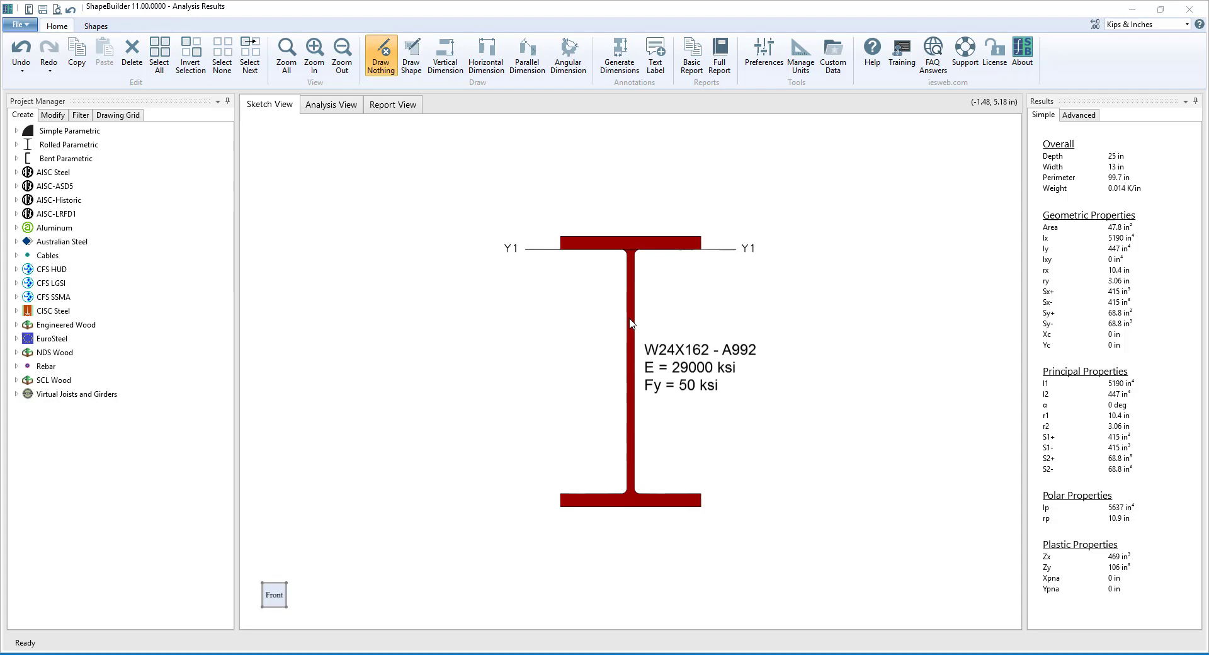
Step: Select the W24X162 beam to check its properties, then deselect it
click(631, 323)
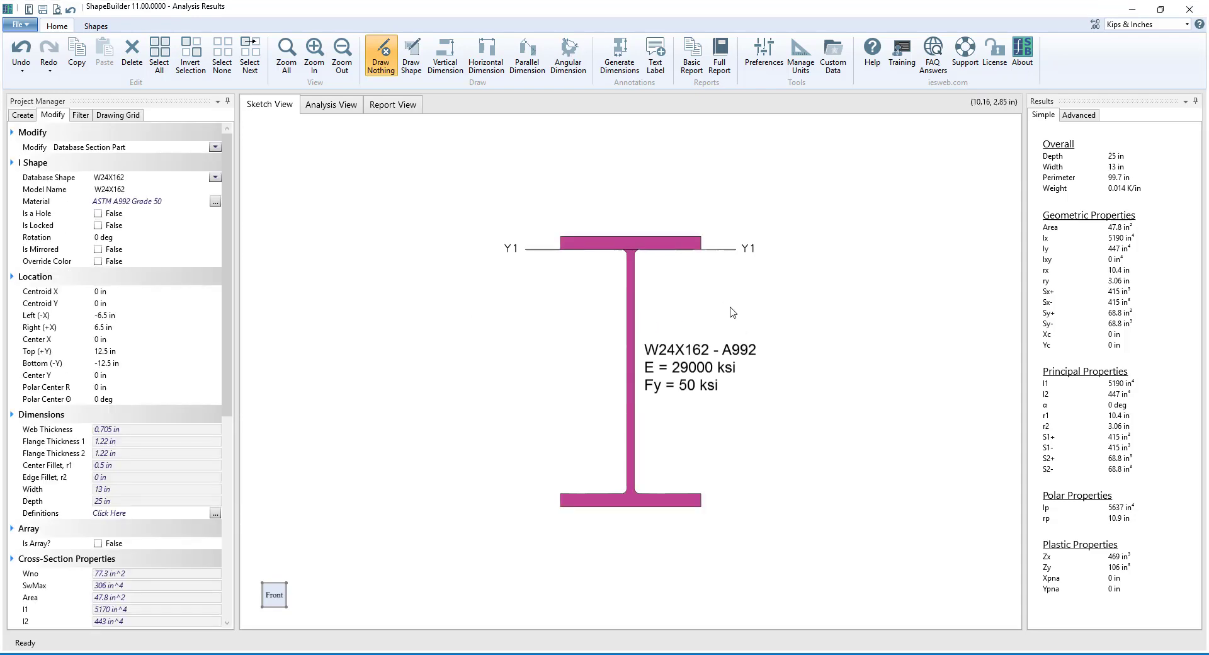
click(655, 281)
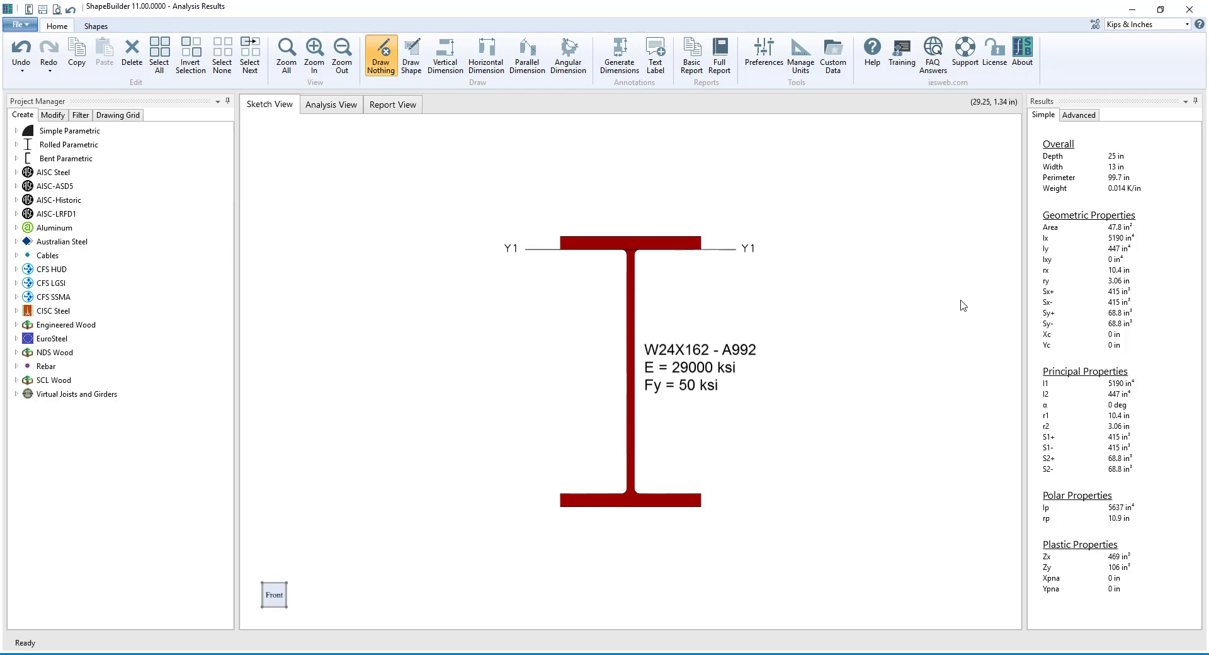
click(1080, 117)
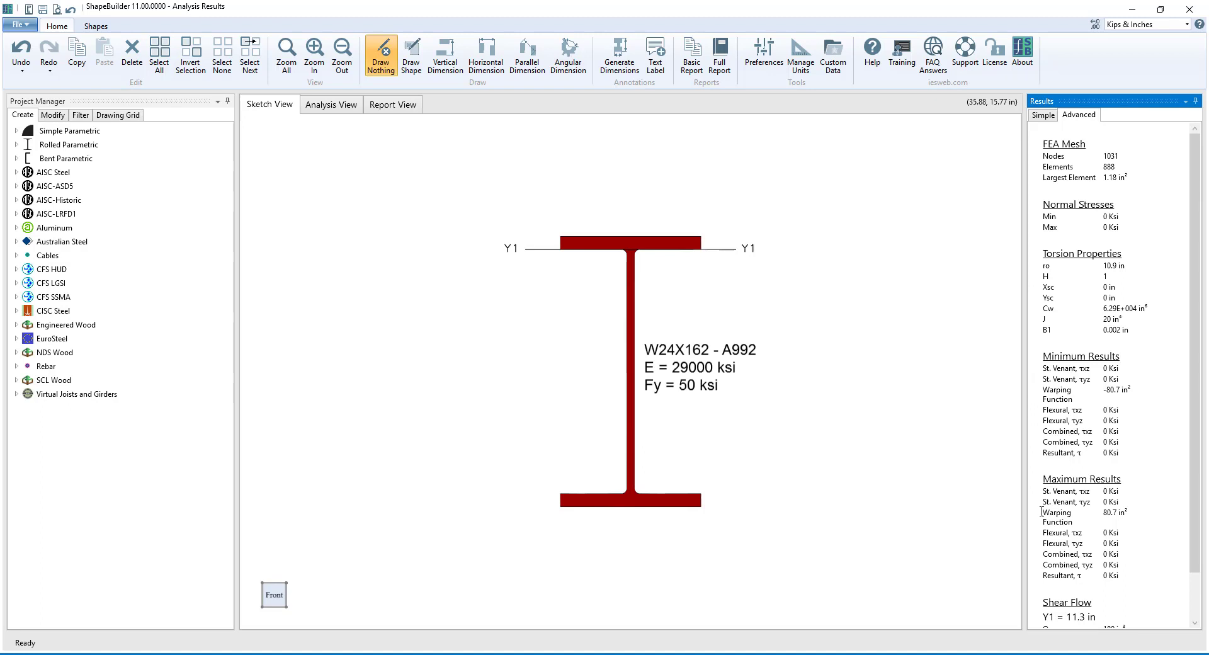
drag(1042, 510, 1072, 523)
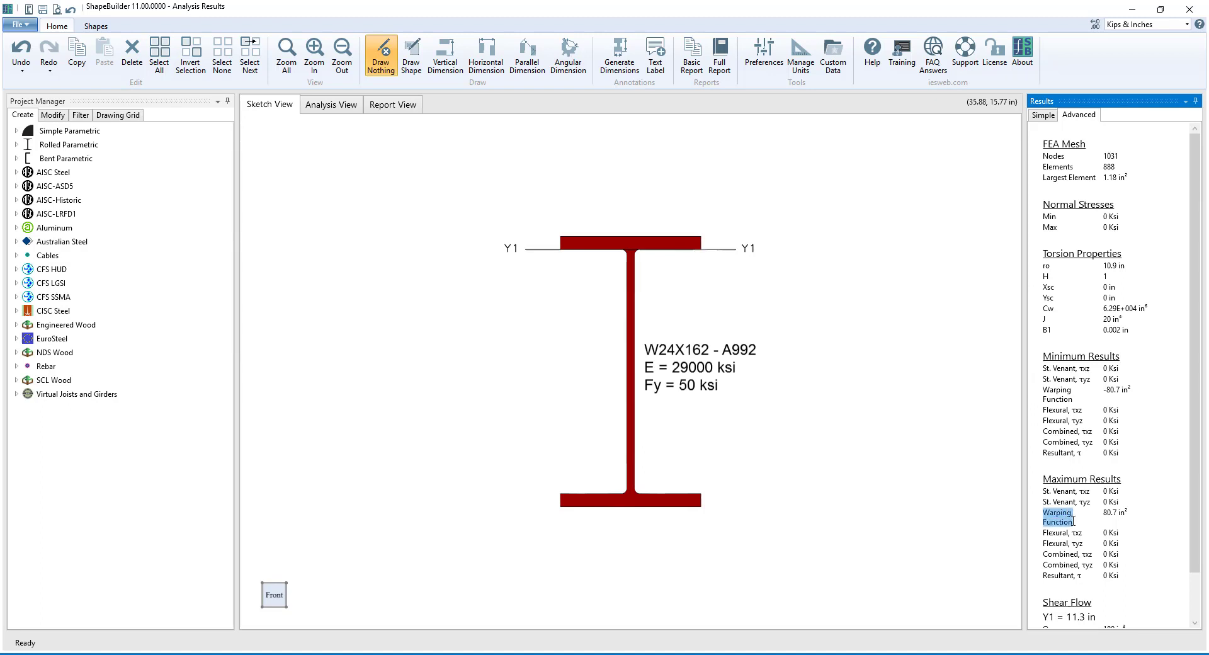
scroll(1036, 566, down, 2)
click(1036, 566)
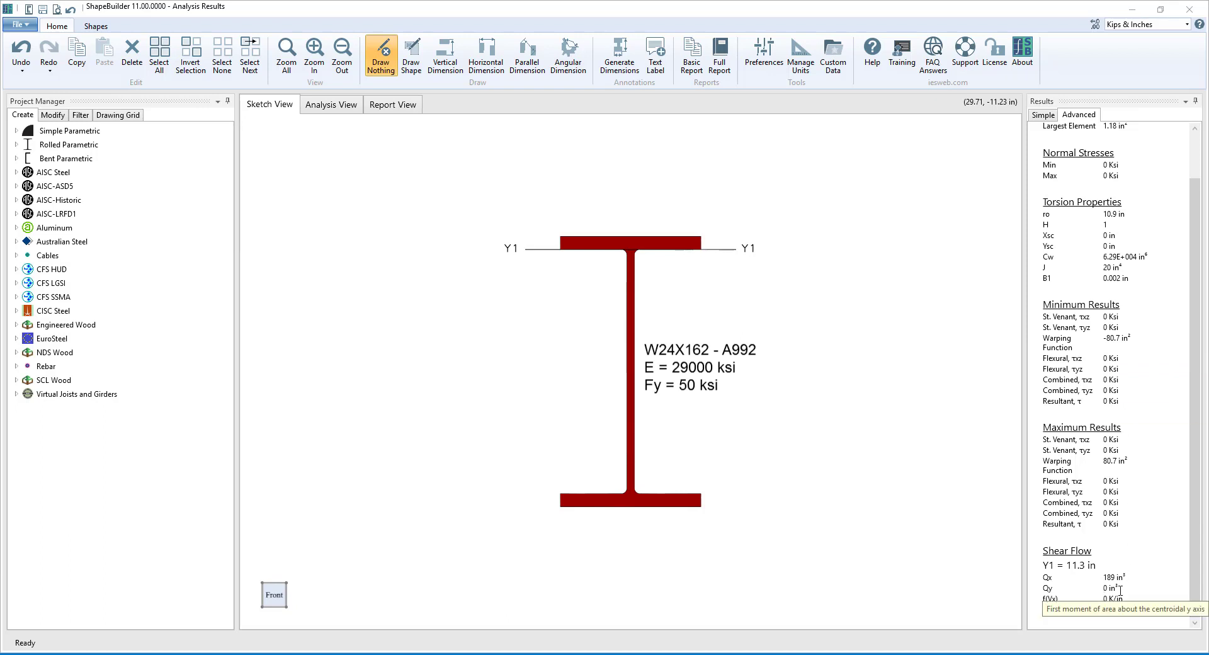
Step: Switch to Analysis View and show the finite element mesh and warping function map
click(334, 107)
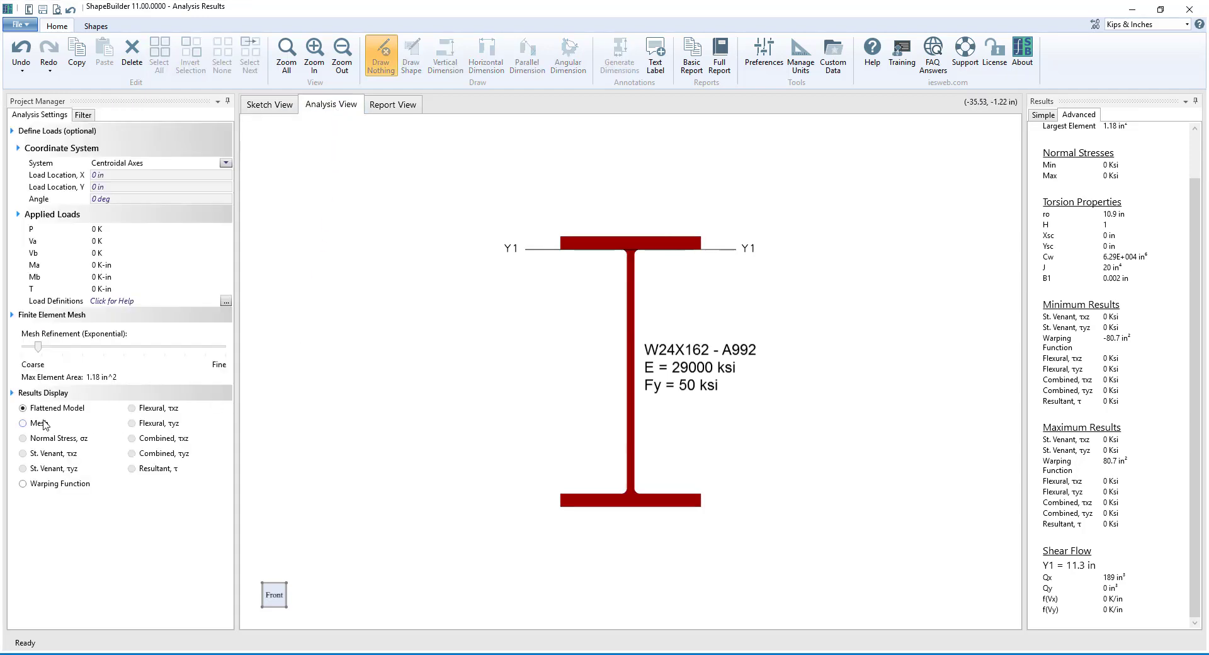
click(24, 409)
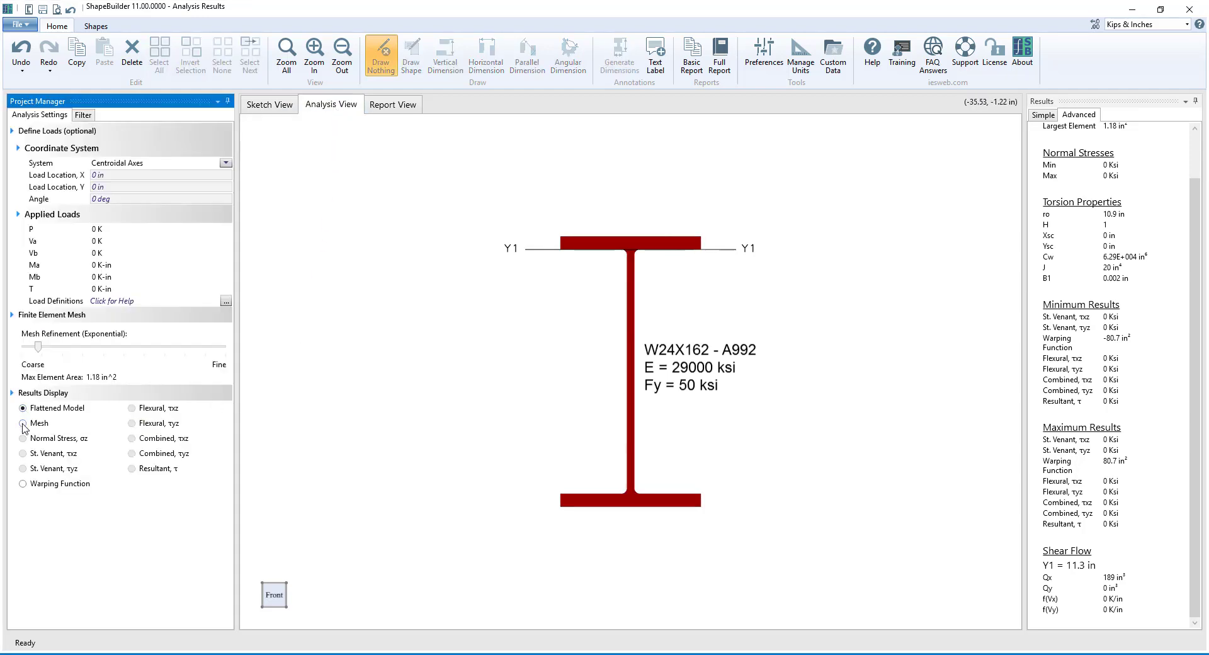
click(23, 425)
click(24, 484)
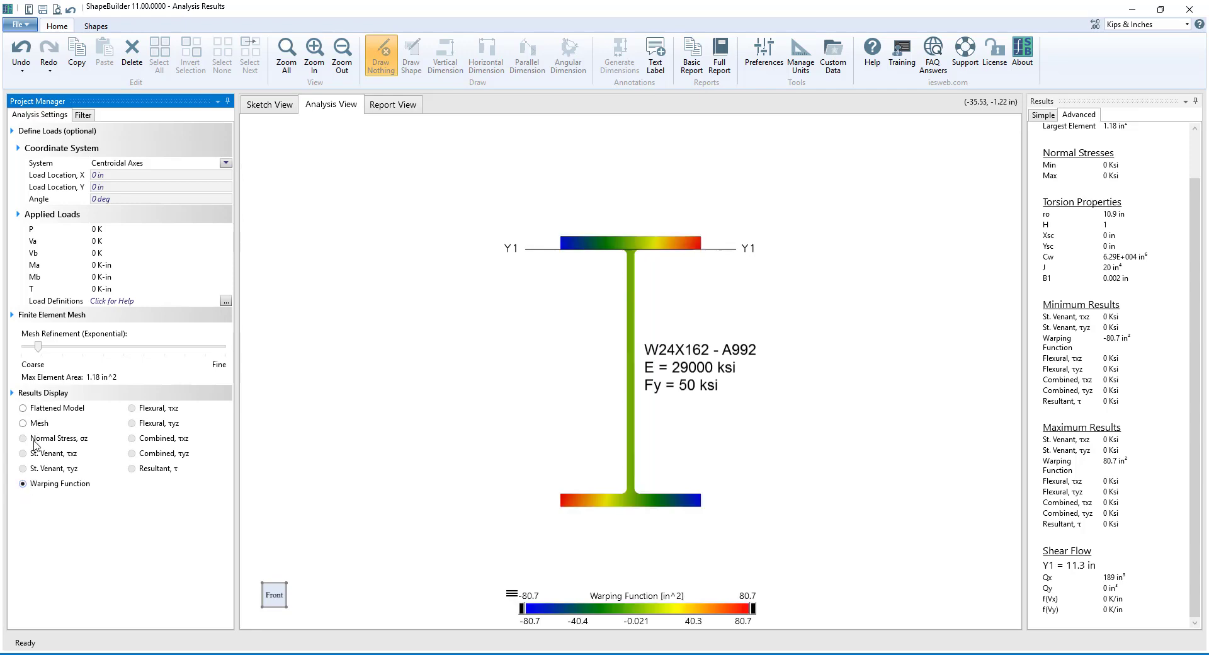
Step: Apply 50 for P, Ma, Mb and T, and display the normal stress σz map
click(98, 229)
text(50)
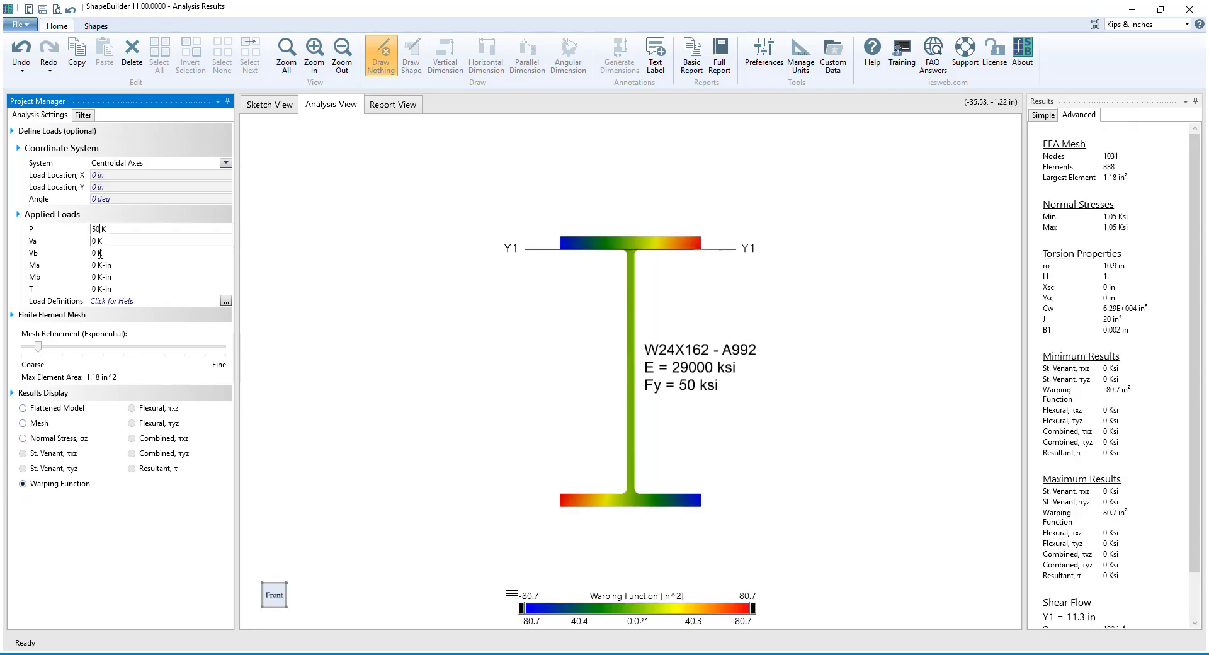
click(97, 265)
text(50)
key(Tab)
text(50)
key(Tab)
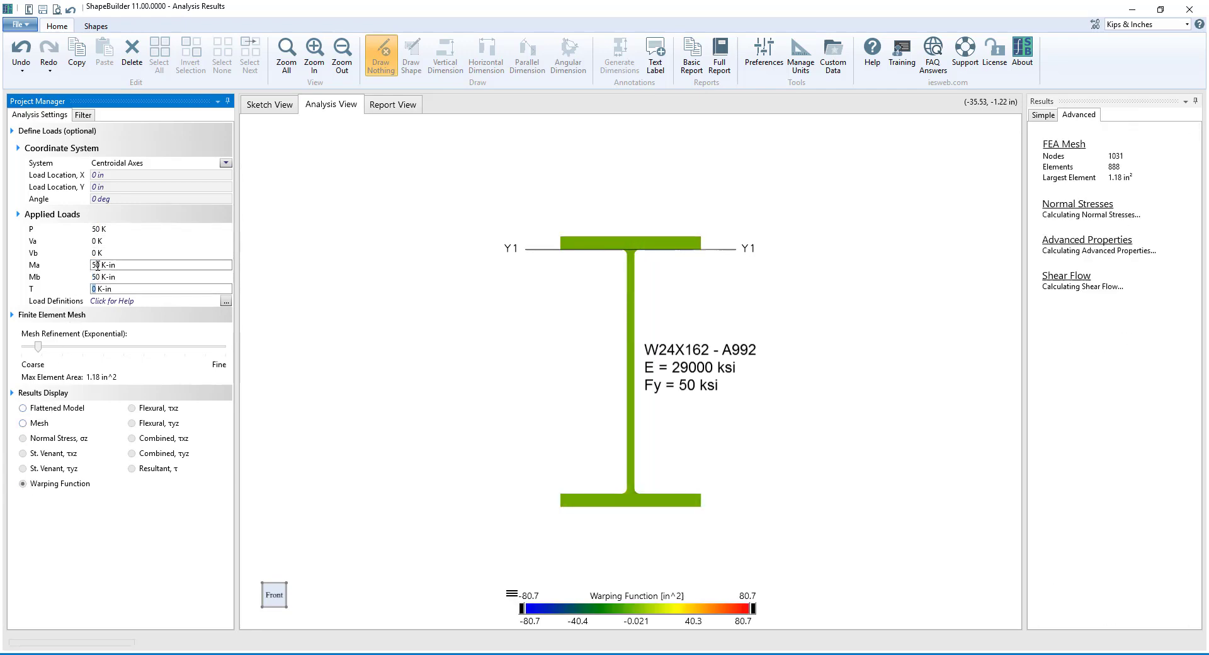
click(24, 438)
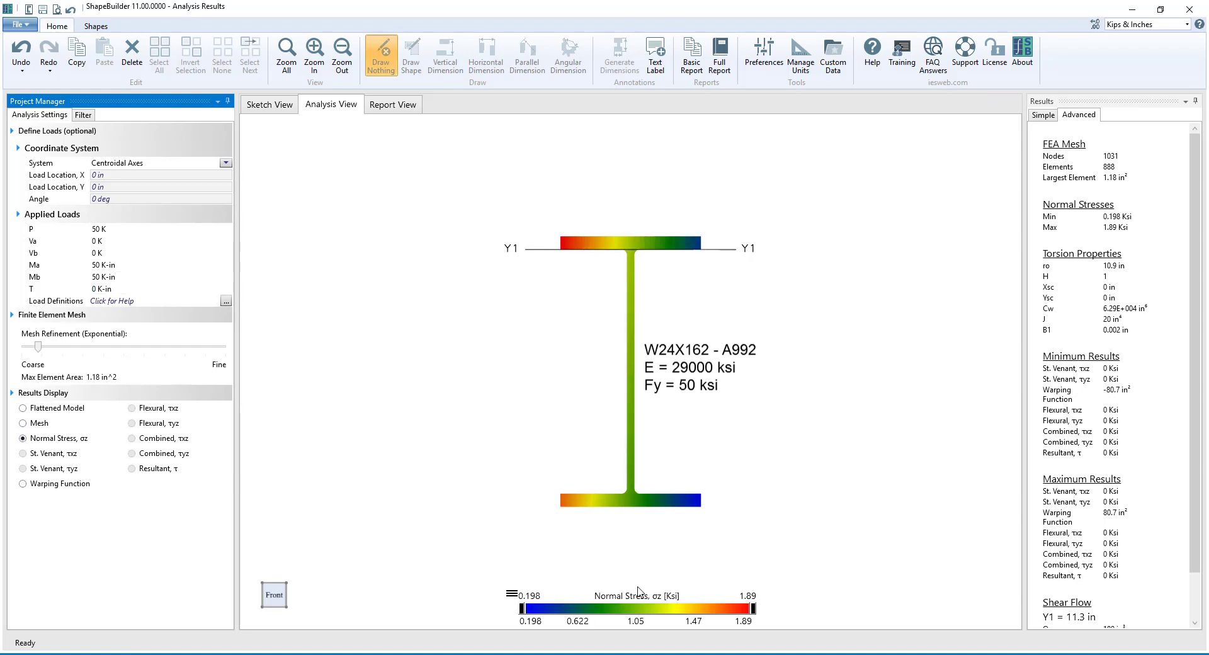
click(95, 288)
text(5)
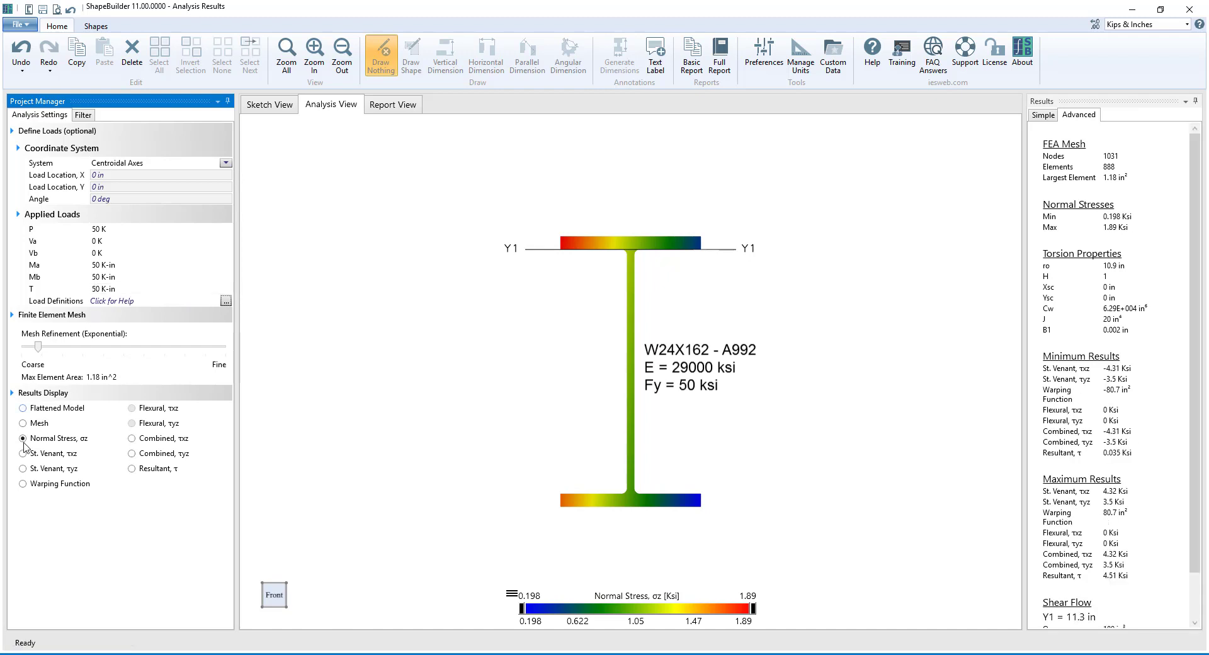
Step: View the St. Venant τxz and τyz maps and set shear loads Va and Vb to 50 K
click(23, 453)
click(23, 468)
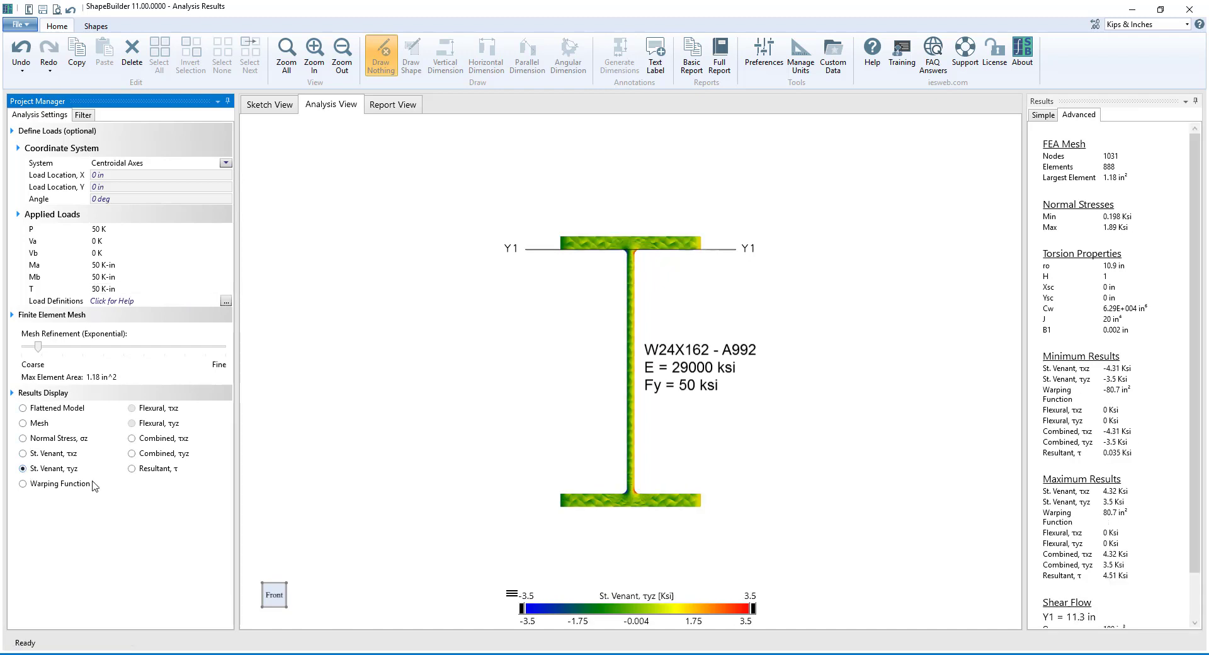
click(94, 253)
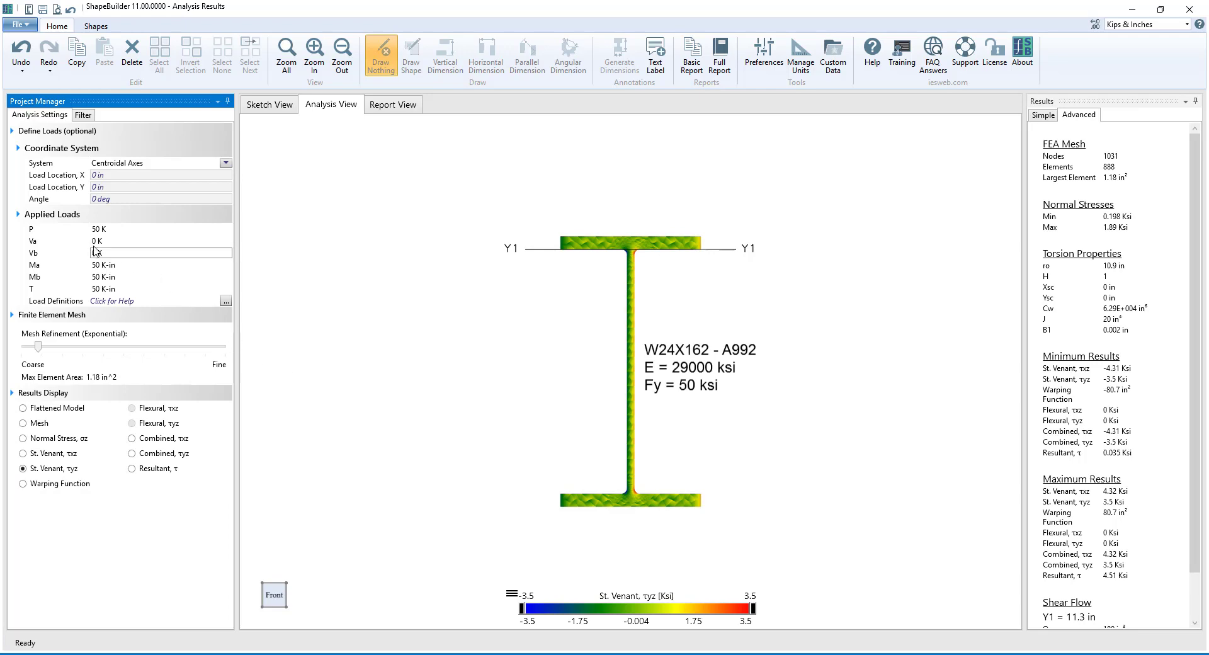
text(5)
click(95, 242)
text(5)
Step: Step through the Flexural and Combined τxz/τyz maps, ending on the Resultant τ map
click(132, 408)
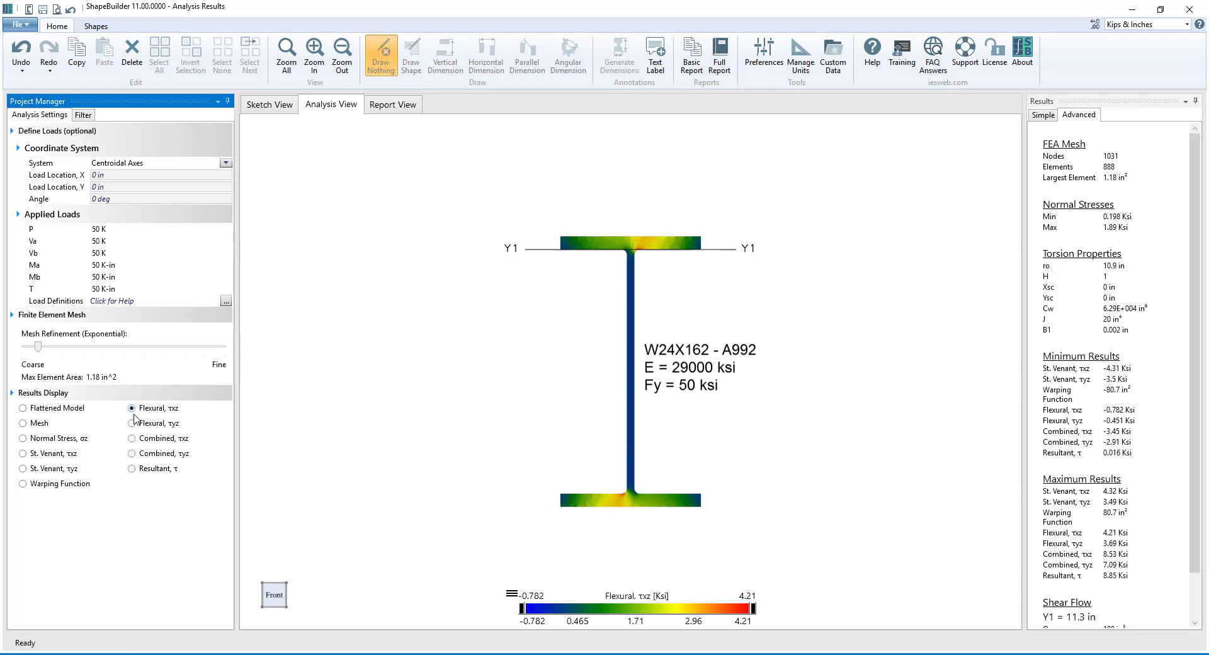
click(132, 423)
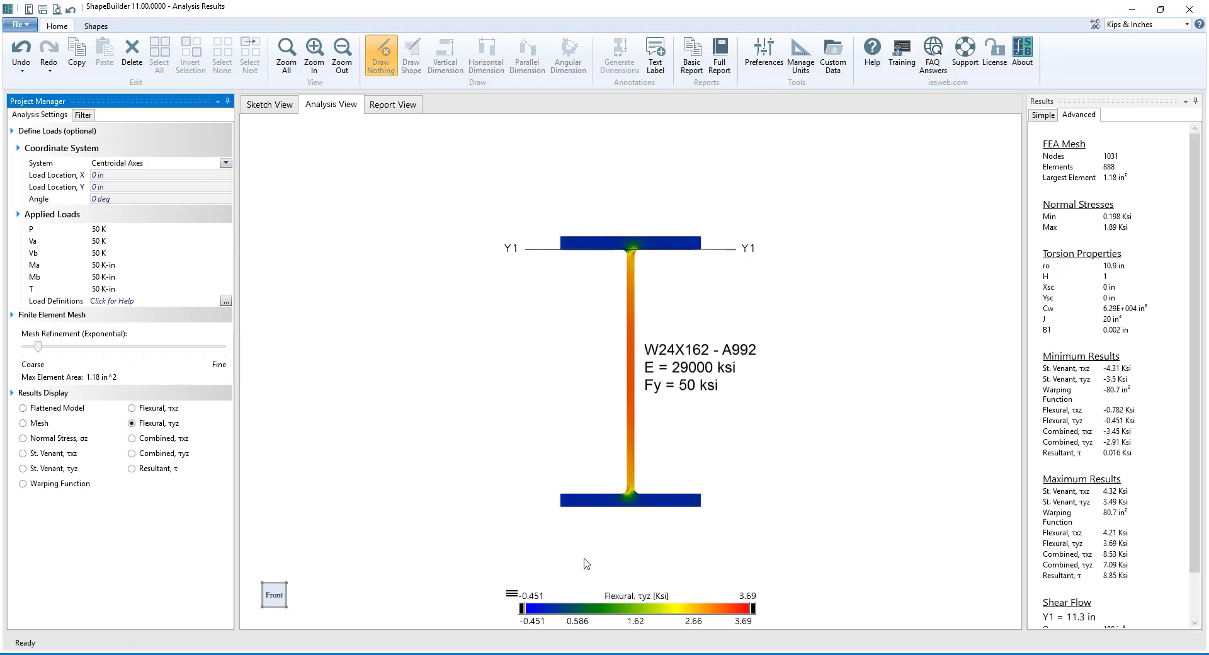
click(132, 438)
click(132, 454)
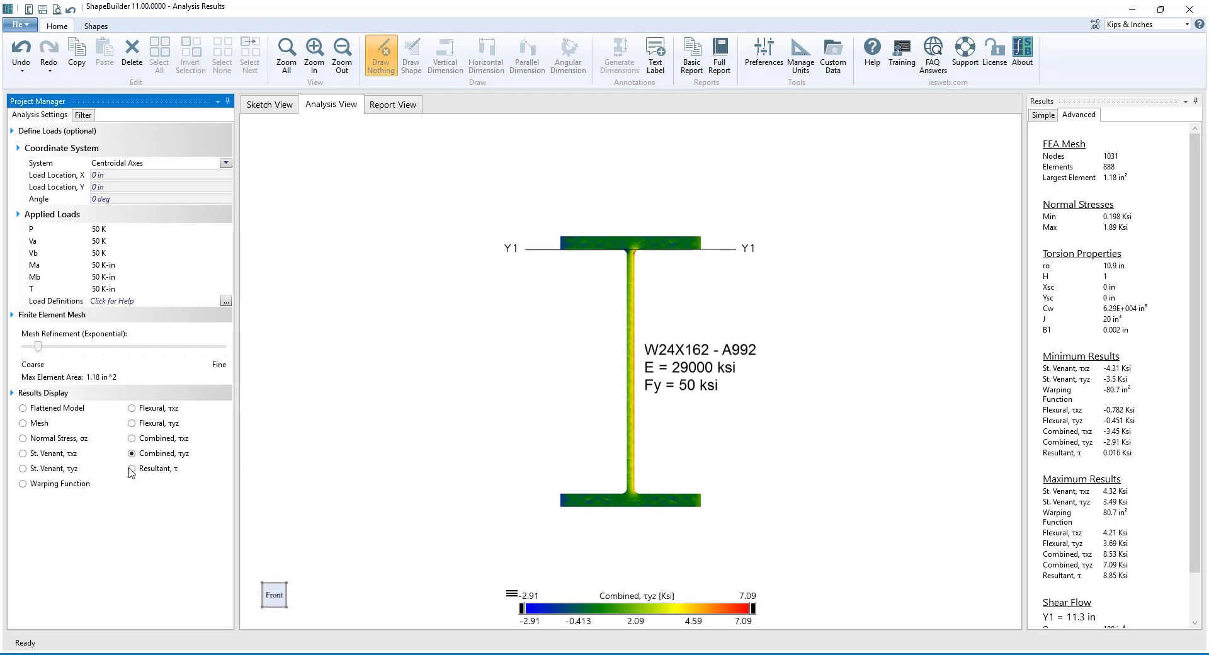
click(131, 468)
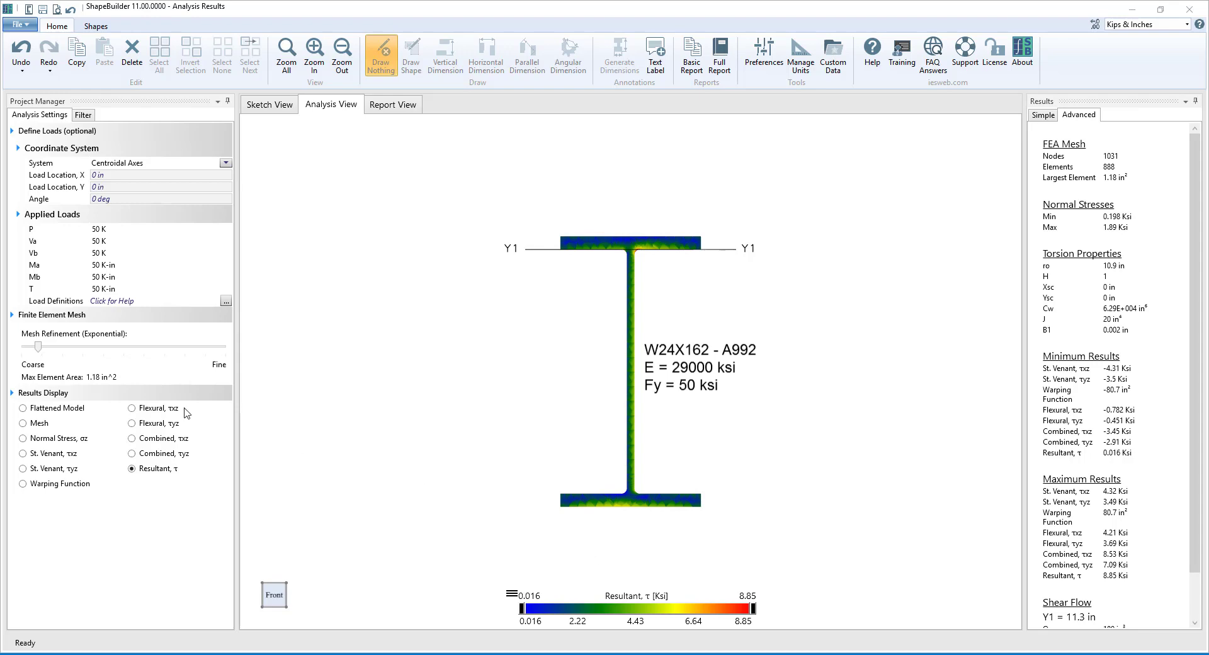
Step: Refine the mesh to a 0.397 in² maximum element area and return to Sketch View
click(39, 347)
drag(39, 347, 75, 347)
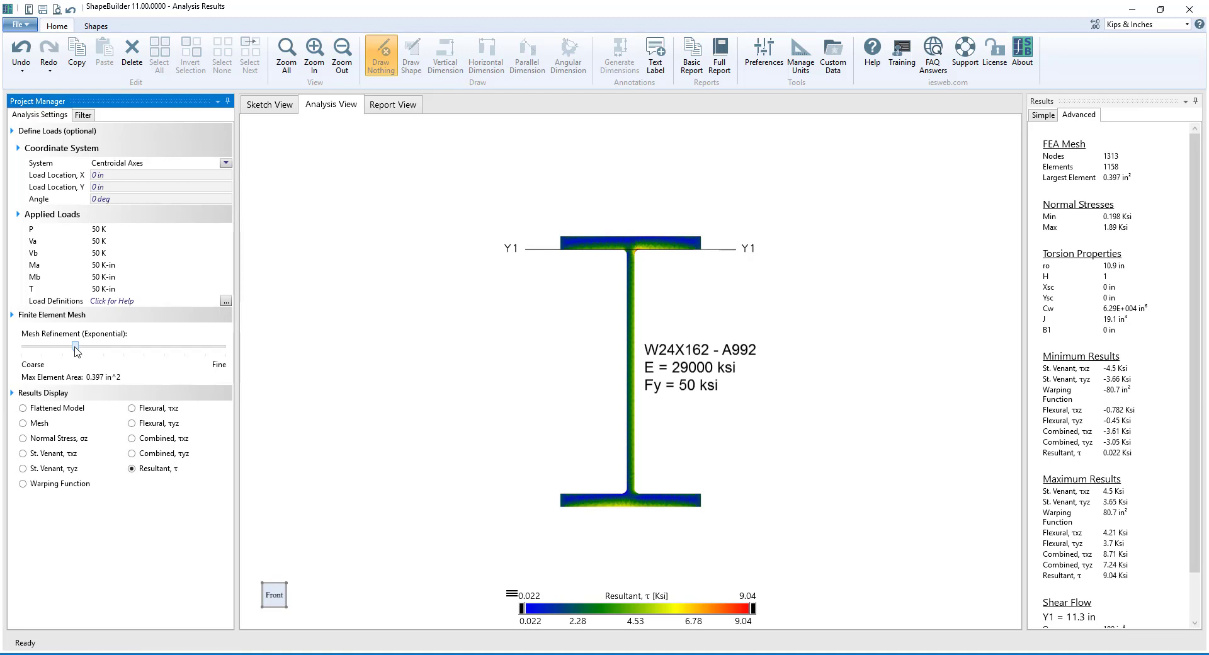
click(272, 107)
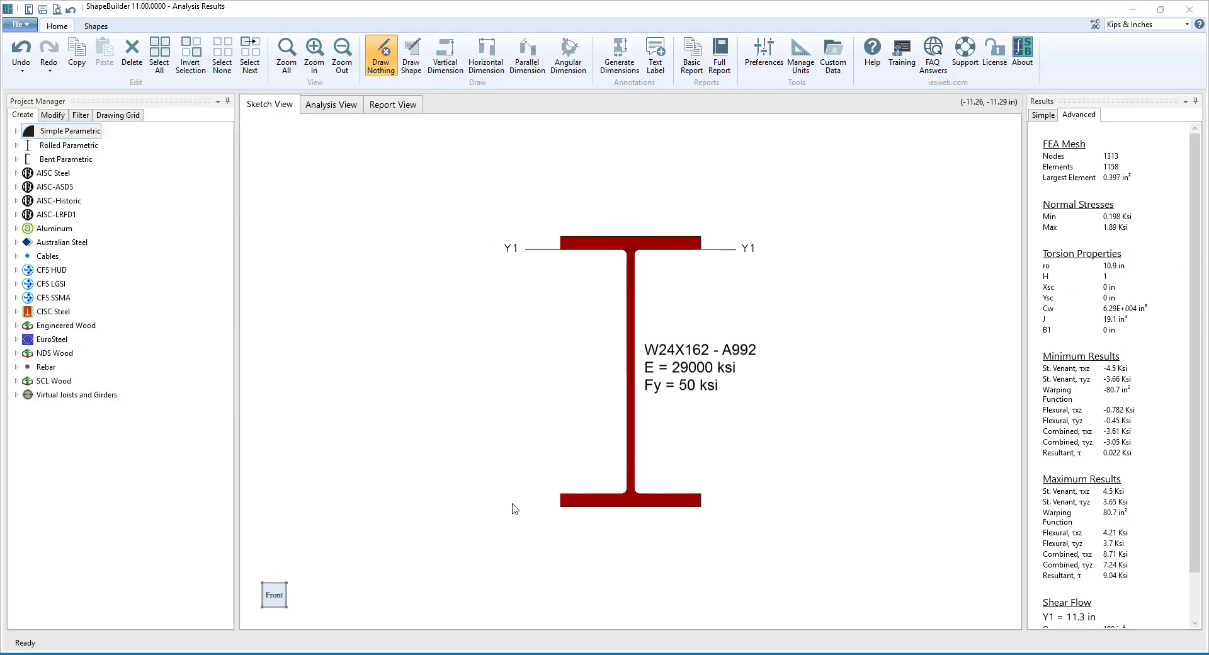
Step: Restore the PL 1.5x15 bottom plate and highlight the Advanced Properties availability note
key(ctrl+z)
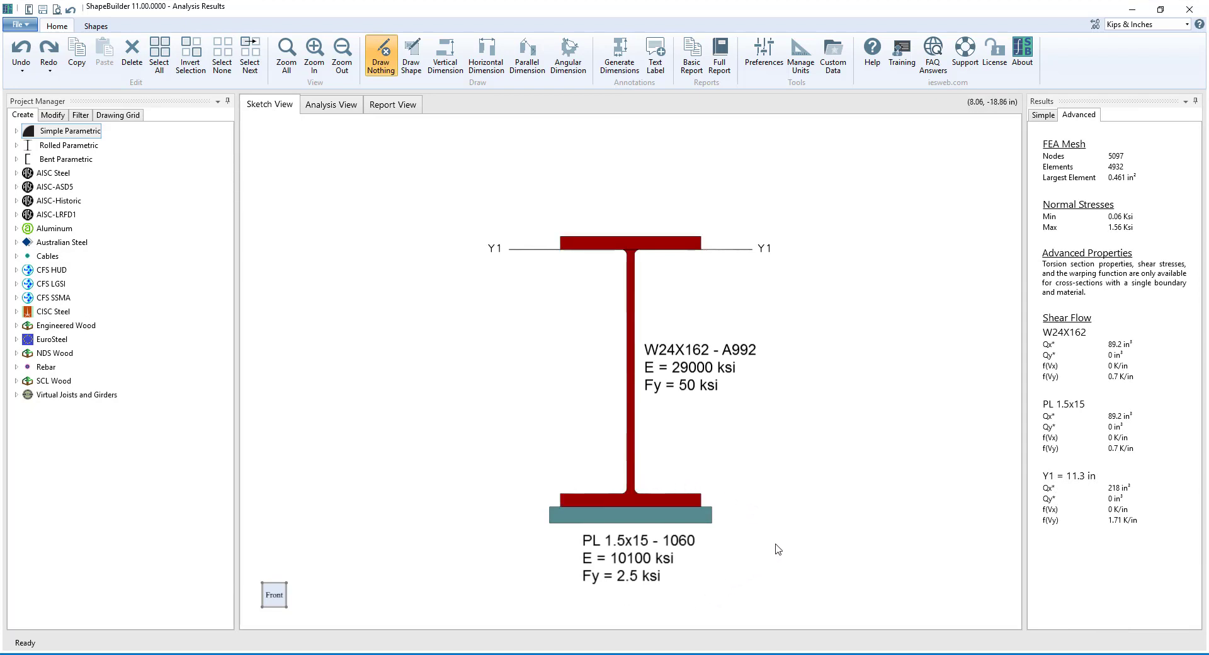
drag(1042, 265, 1100, 294)
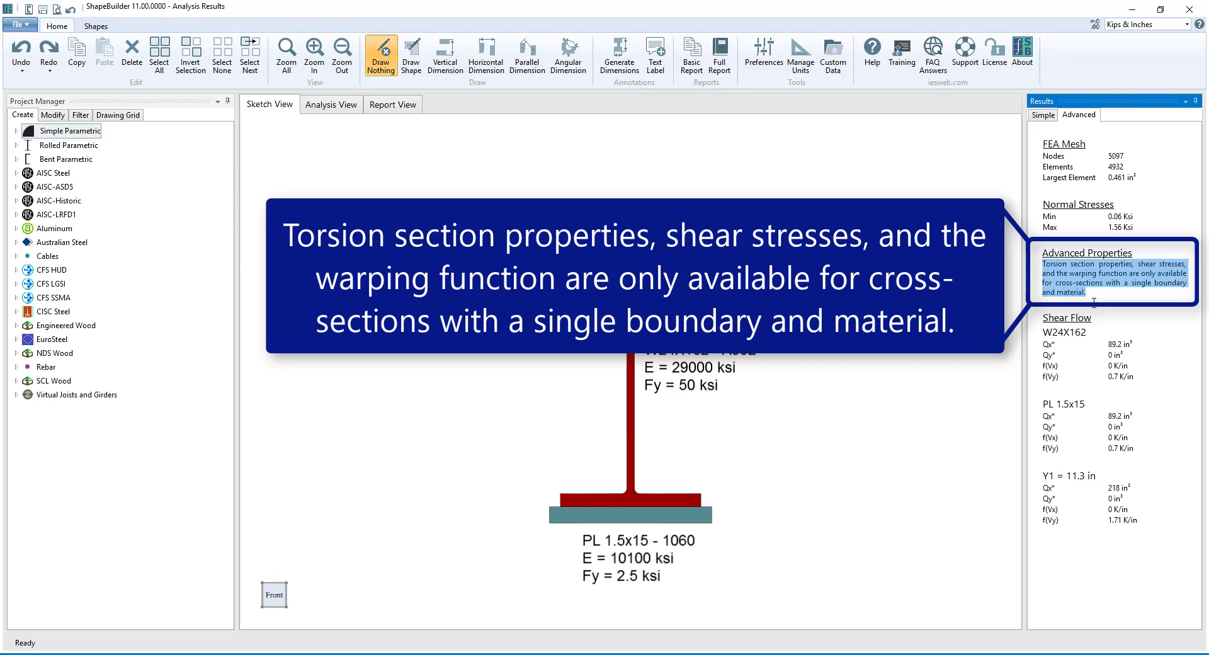
click(1059, 291)
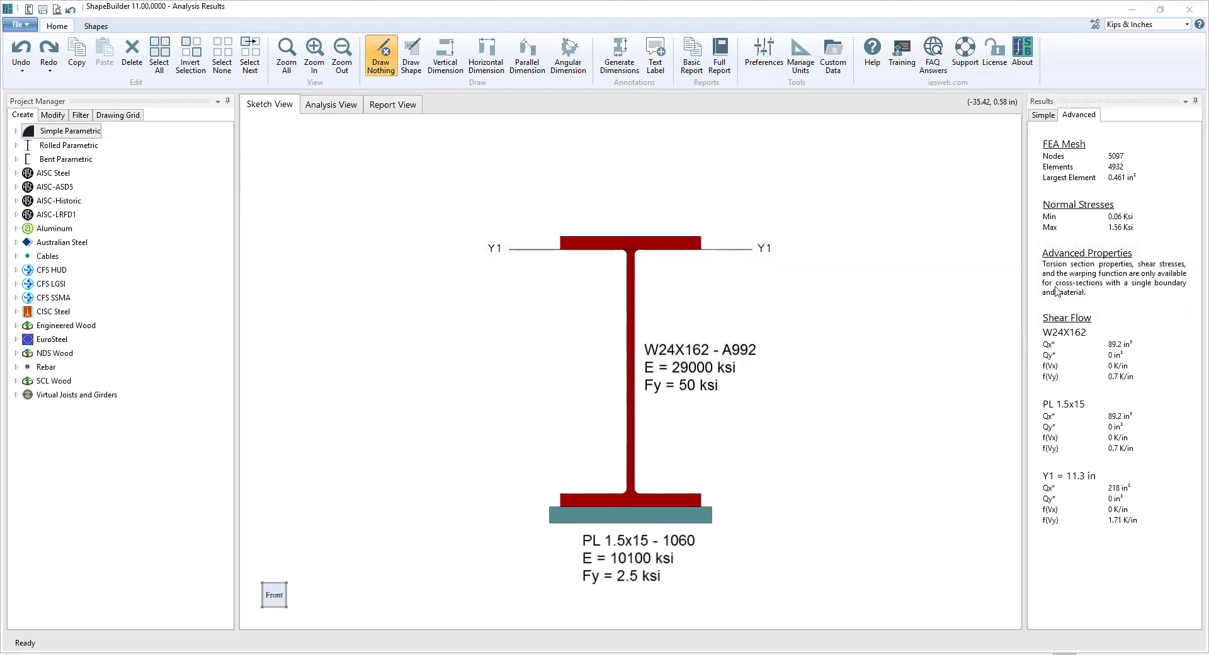
Step: Show the flattened model's normal stress σz in Analysis View alongside the Simple section properties
click(346, 108)
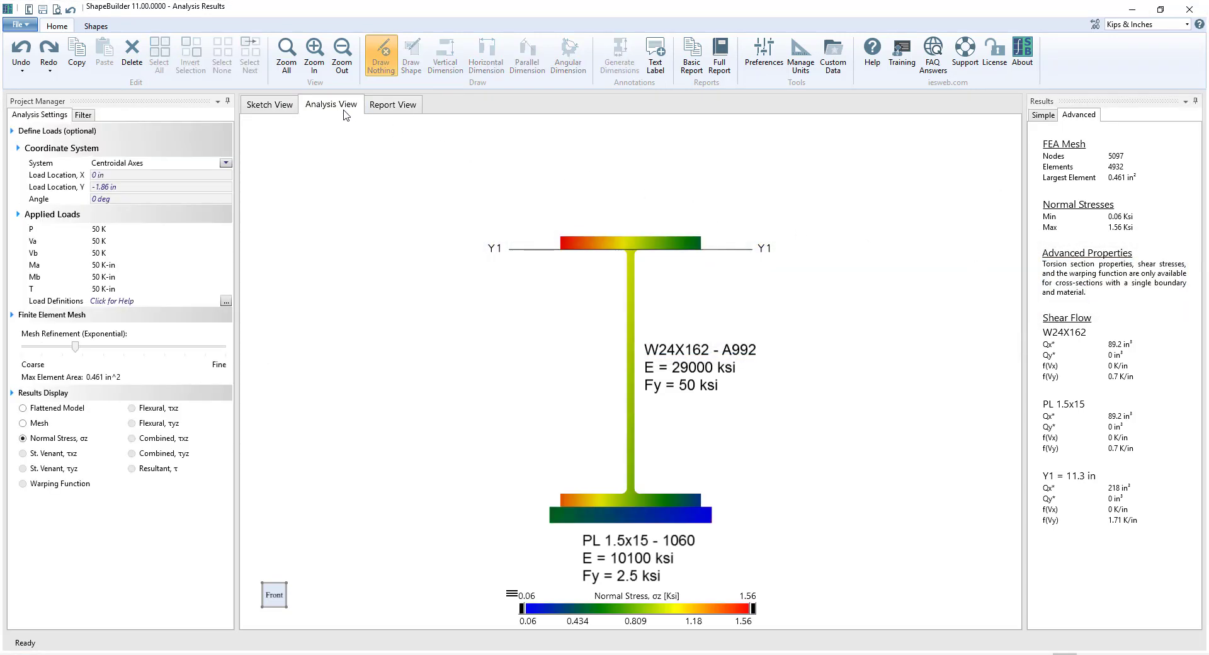
click(24, 408)
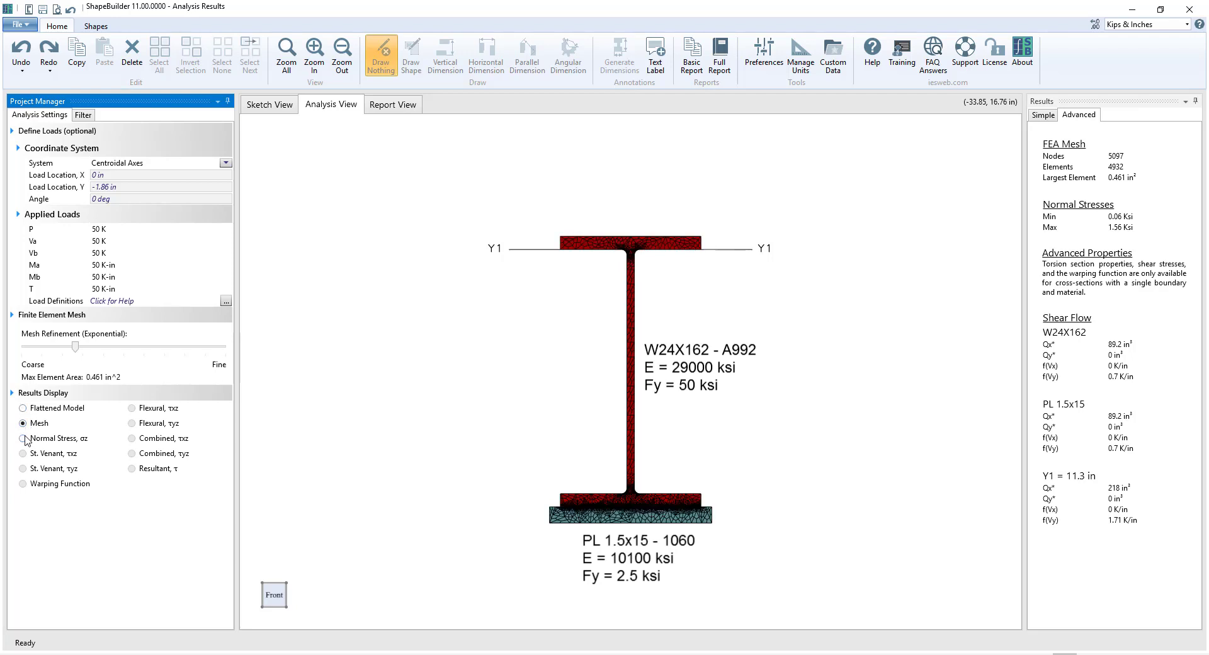
click(23, 438)
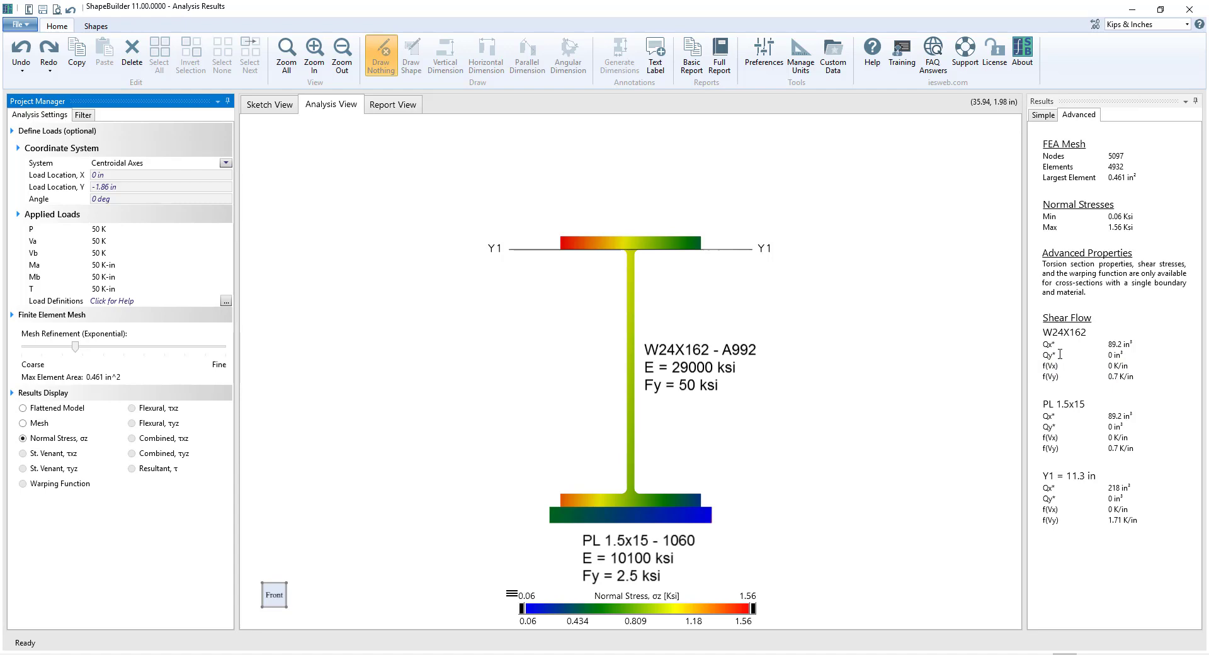
click(1049, 116)
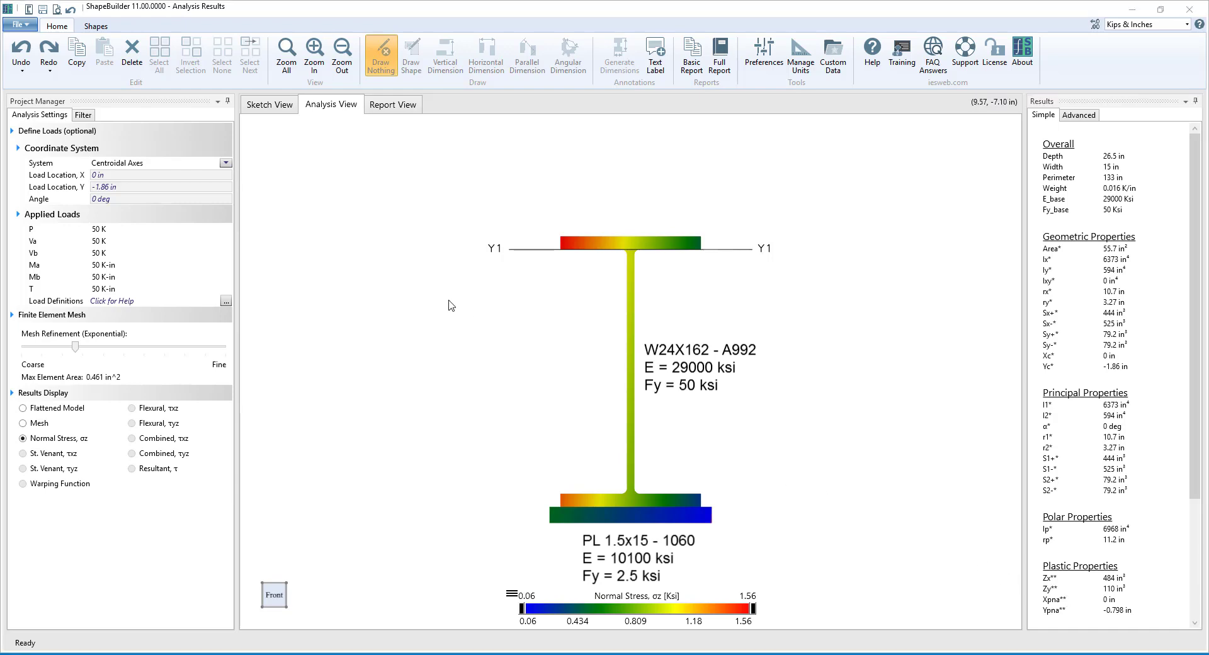
Step: Return to Sketch View, then open the Advanced results and highlight their availability note
click(258, 108)
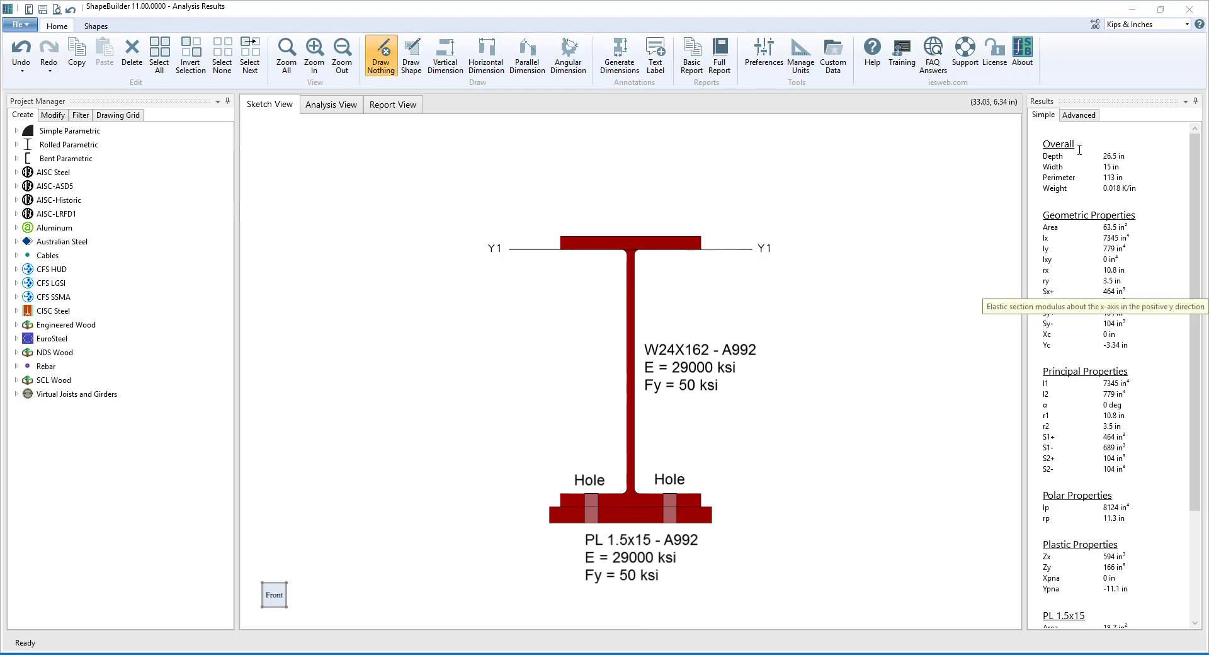
click(1079, 116)
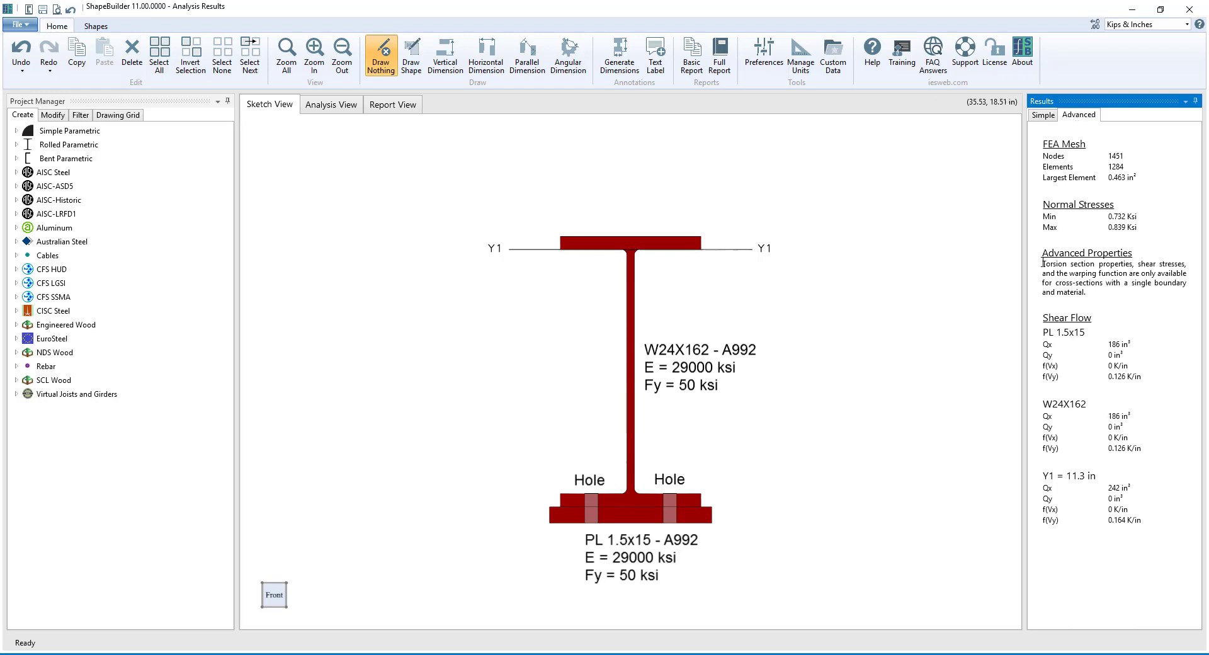
drag(1043, 264, 1093, 292)
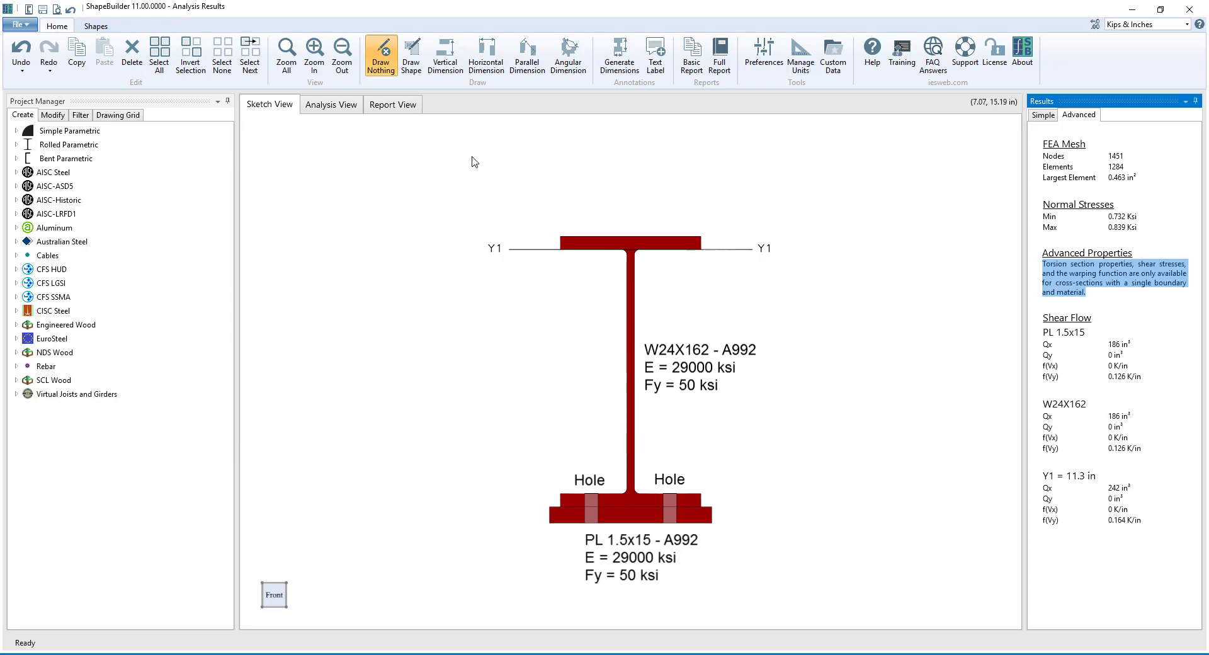
Step: Check the section's finite element mesh in Analysis View, then return to Sketch View
click(339, 111)
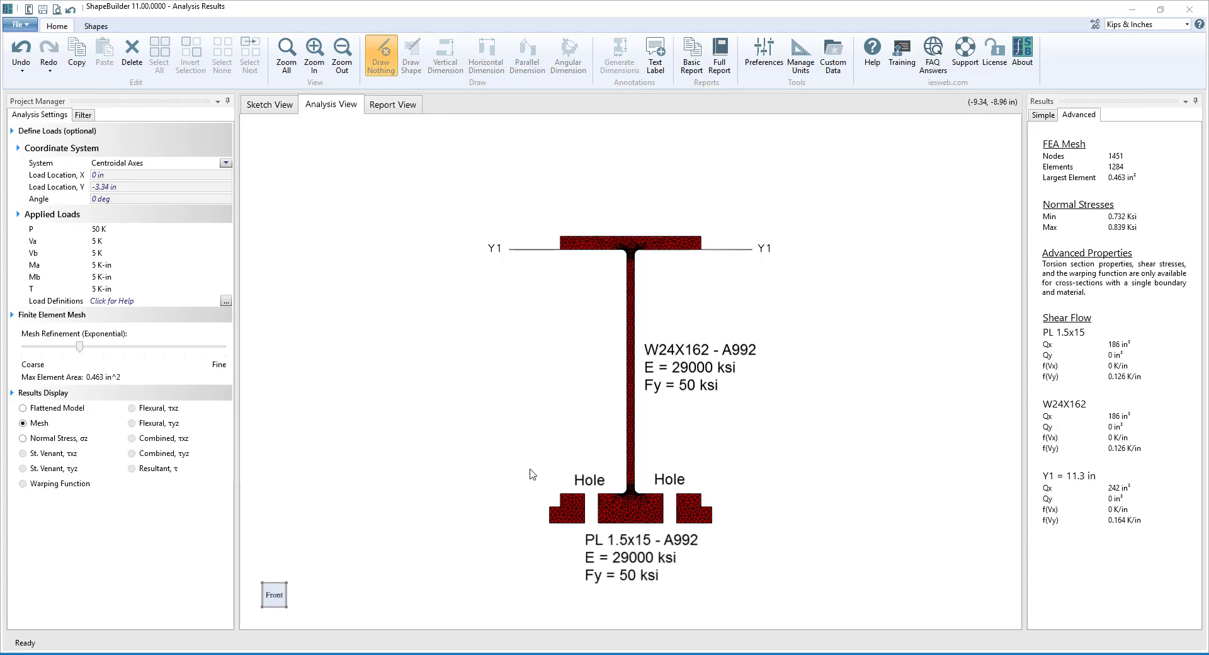
click(271, 112)
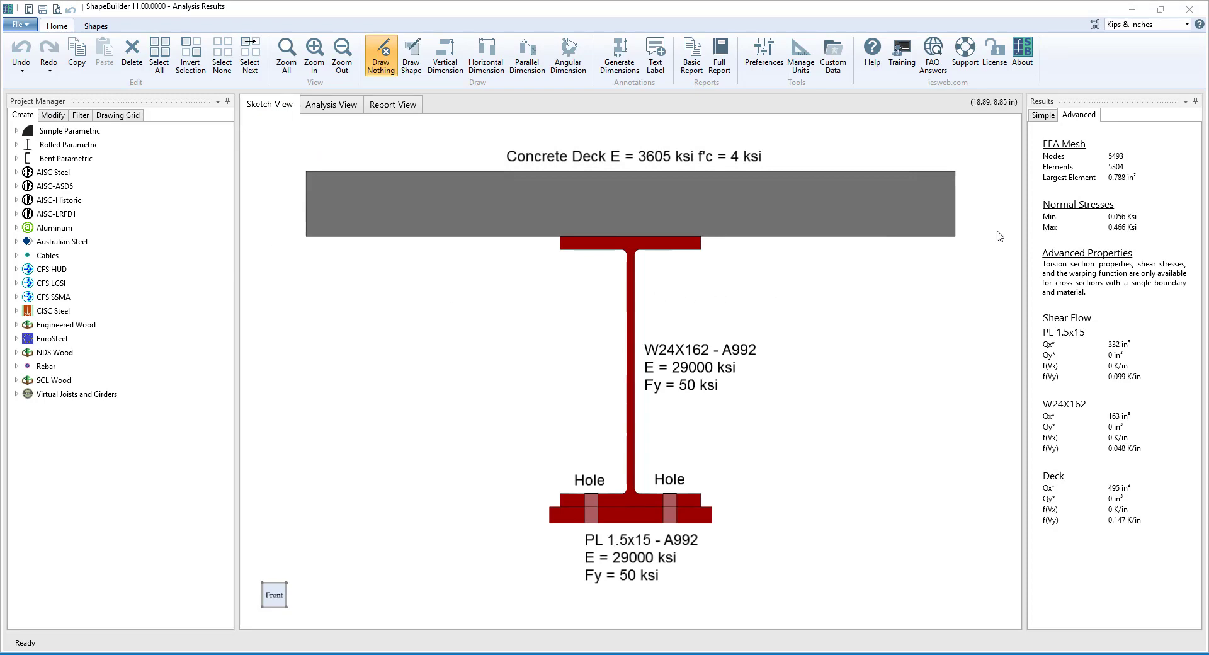
Step: List the composite section's Simple properties: 32.5 in depth, area 108 in², Ix 16799 in⁴
click(1044, 116)
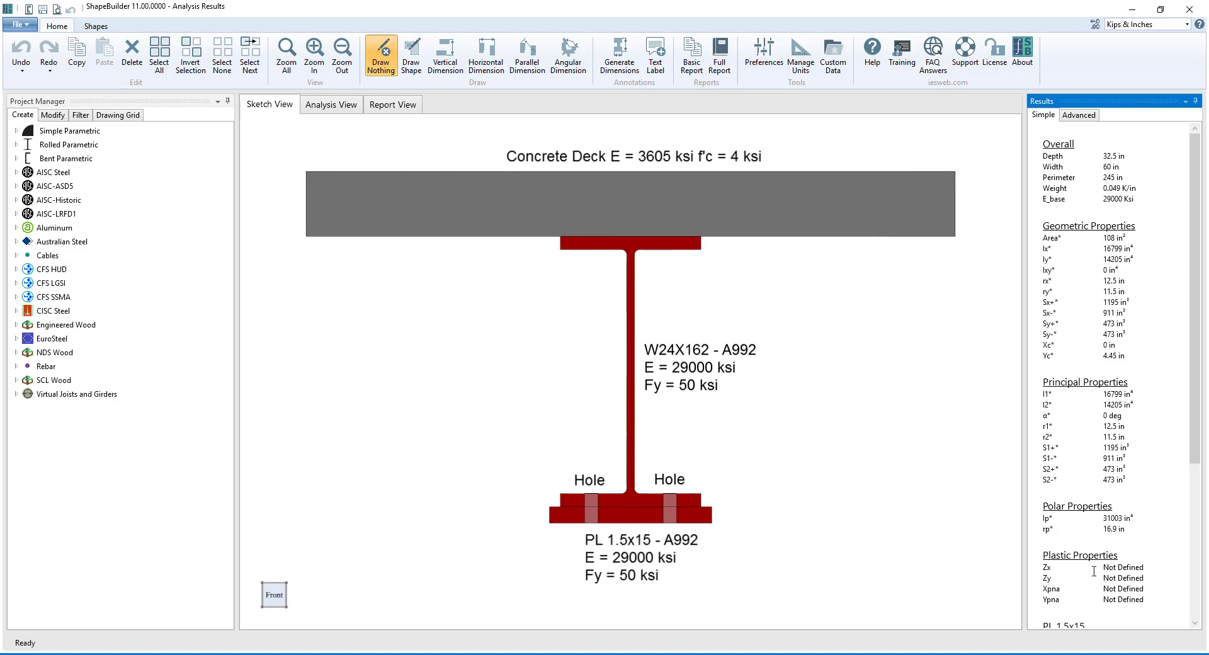
click(943, 540)
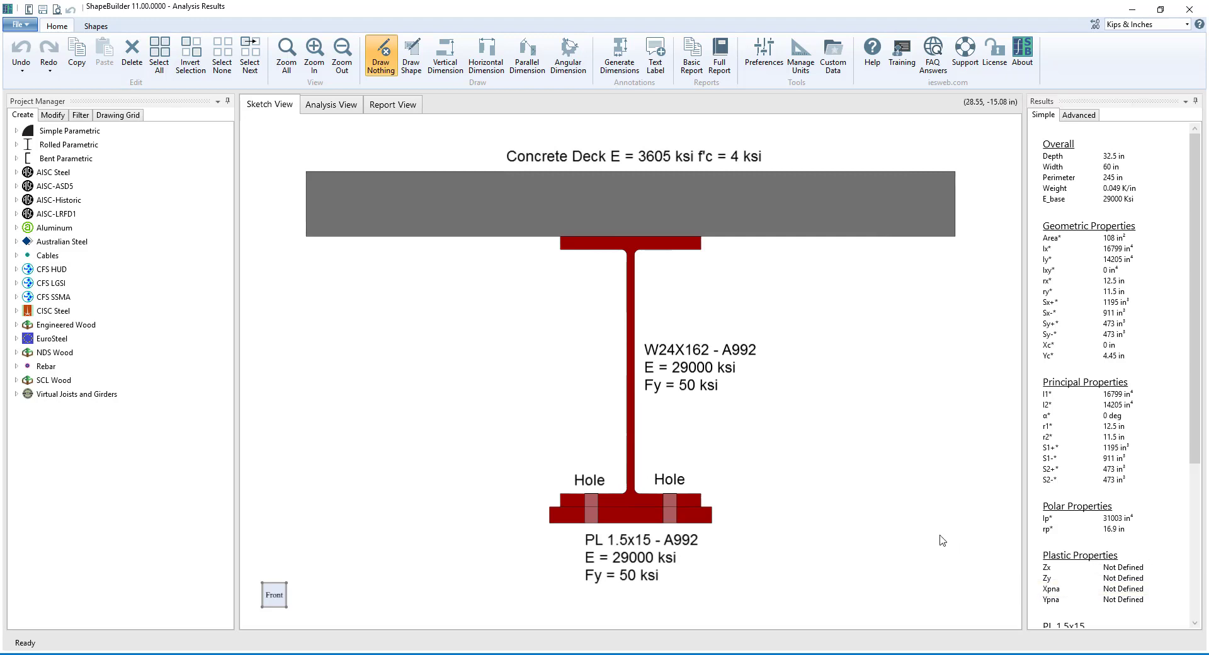